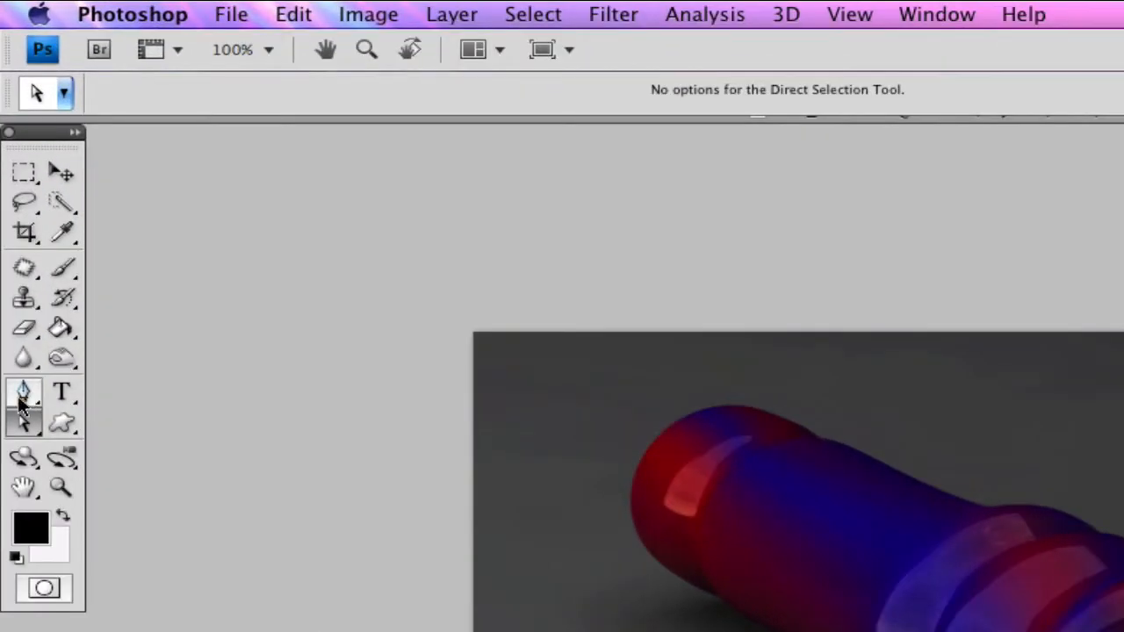
# Step: Start a Pen tool path on the upper edge of the object's body and curve it back to the notch beside the end cap
pyautogui.click(24, 396)
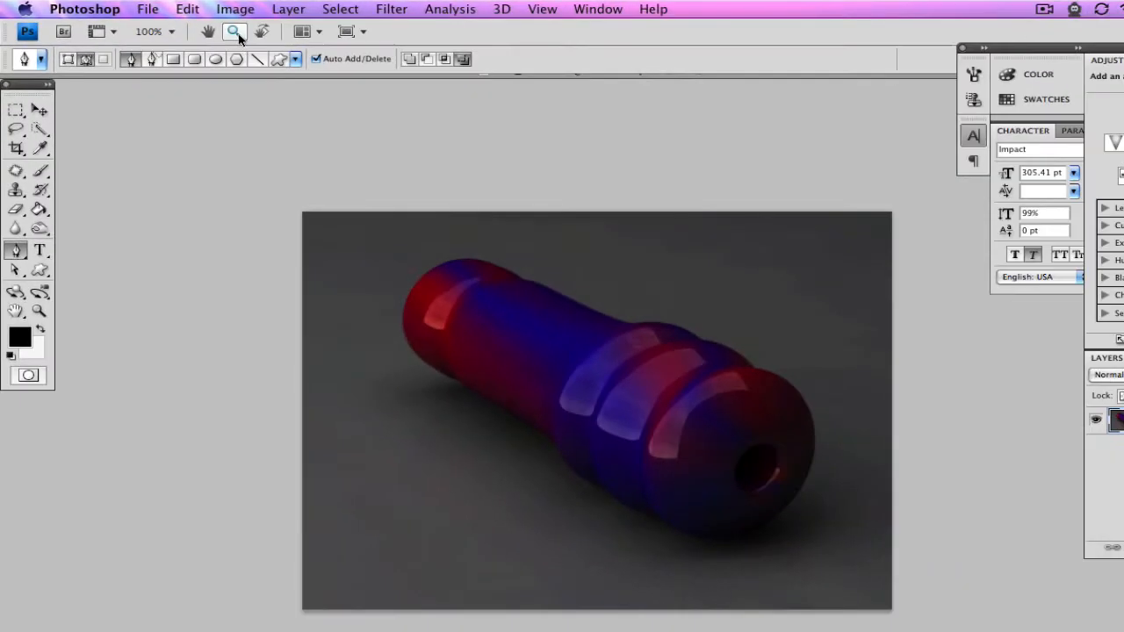
pyautogui.click(367, 50)
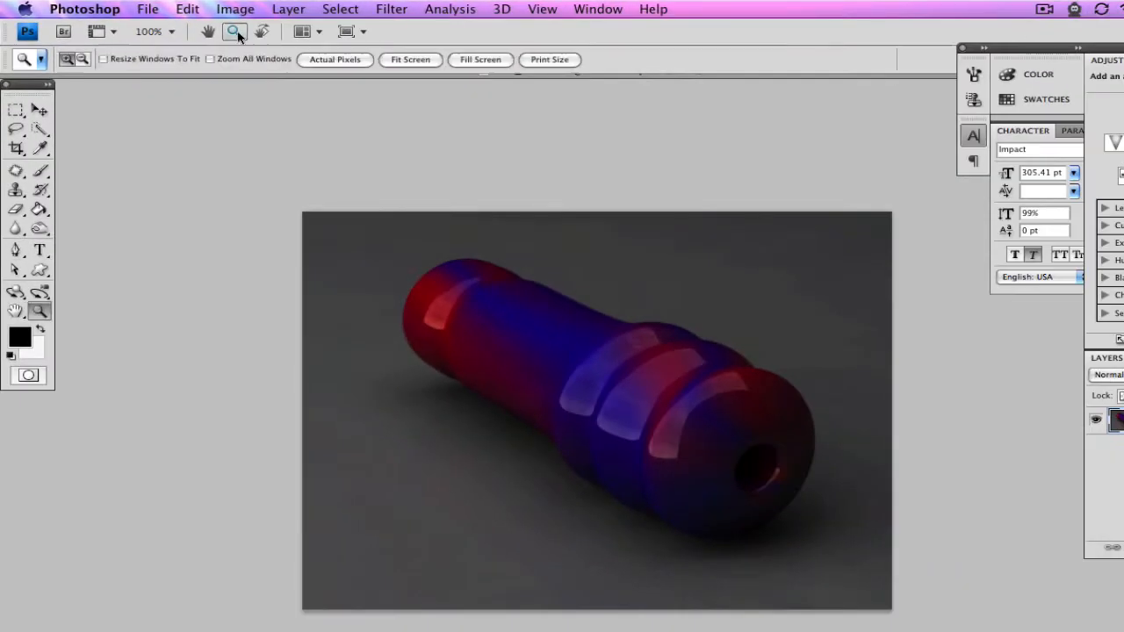
pyautogui.click(587, 355)
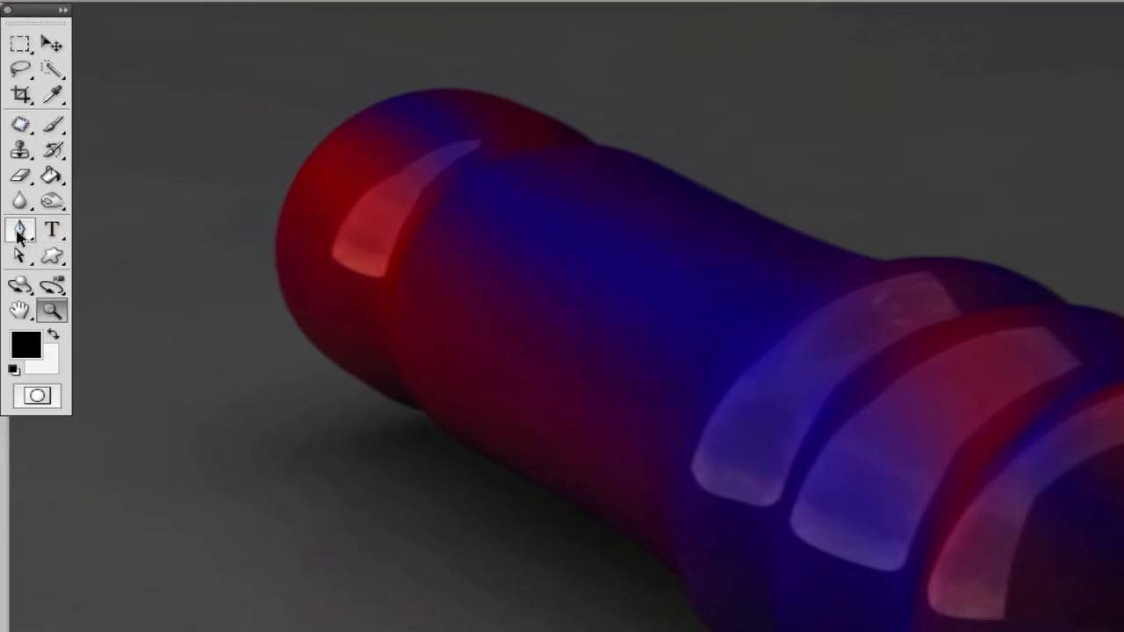
pyautogui.click(17, 251)
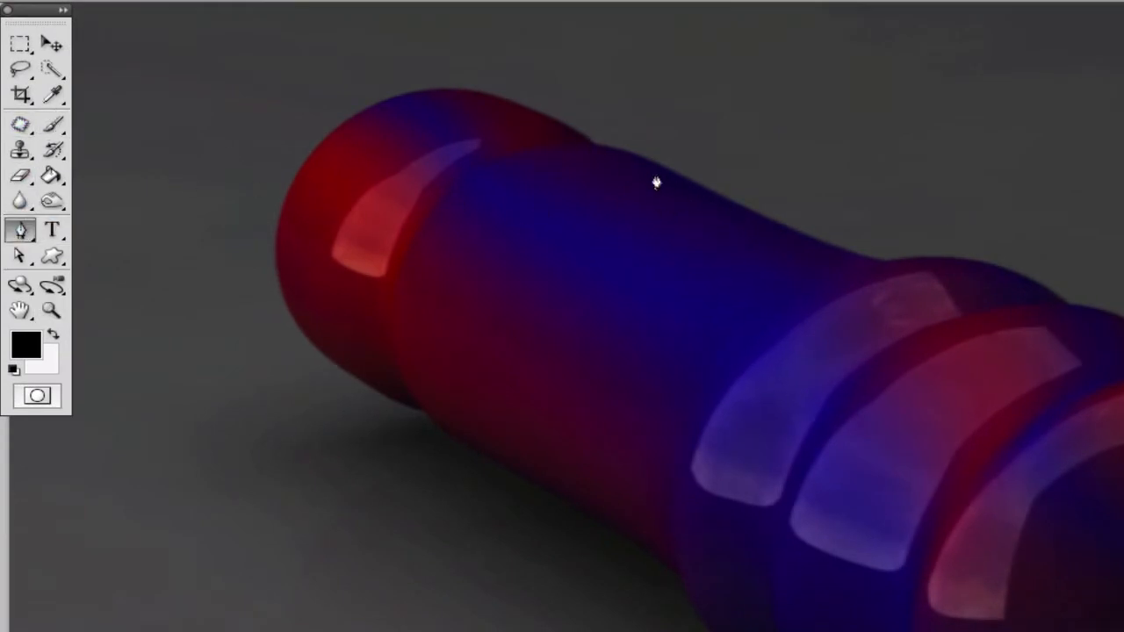
pyautogui.click(721, 197)
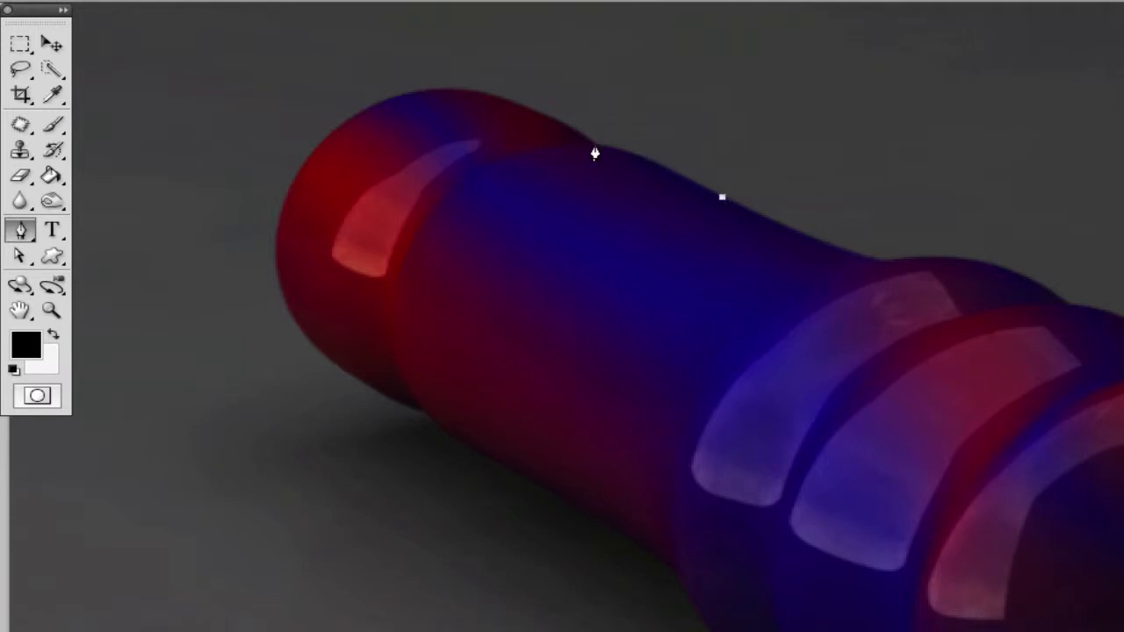
pyautogui.moveTo(594, 147); pyautogui.dragTo(570, 150)
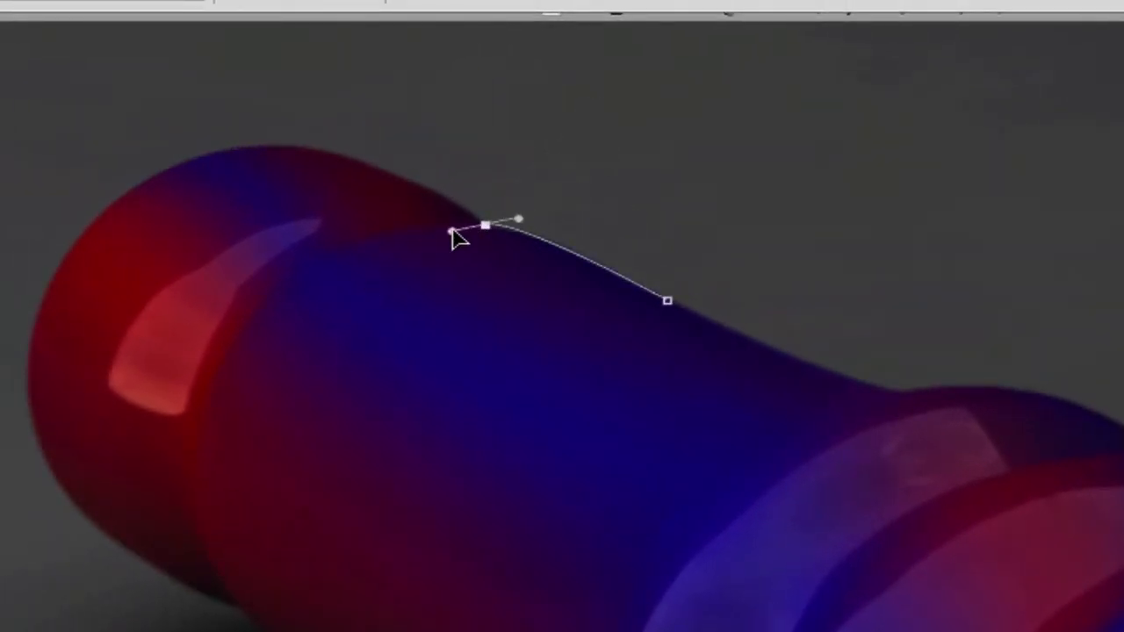
pyautogui.moveTo(450, 230); pyautogui.dragTo(458, 234)
# Step: Trace the end cap's upper edge from the notch with two curved segments, removing the forward handles of the notch and intermediate anchors
pyautogui.moveTo(272, 150)
pyautogui.mouseDown()
pyautogui.moveTo(216, 255)
pyautogui.moveTo(321, 225)
pyautogui.moveTo(232, 202)
pyautogui.moveTo(313, 68)
pyautogui.moveTo(263, 108)
pyautogui.moveTo(270, 133)
pyautogui.moveTo(285, 140)
pyautogui.mouseUp()
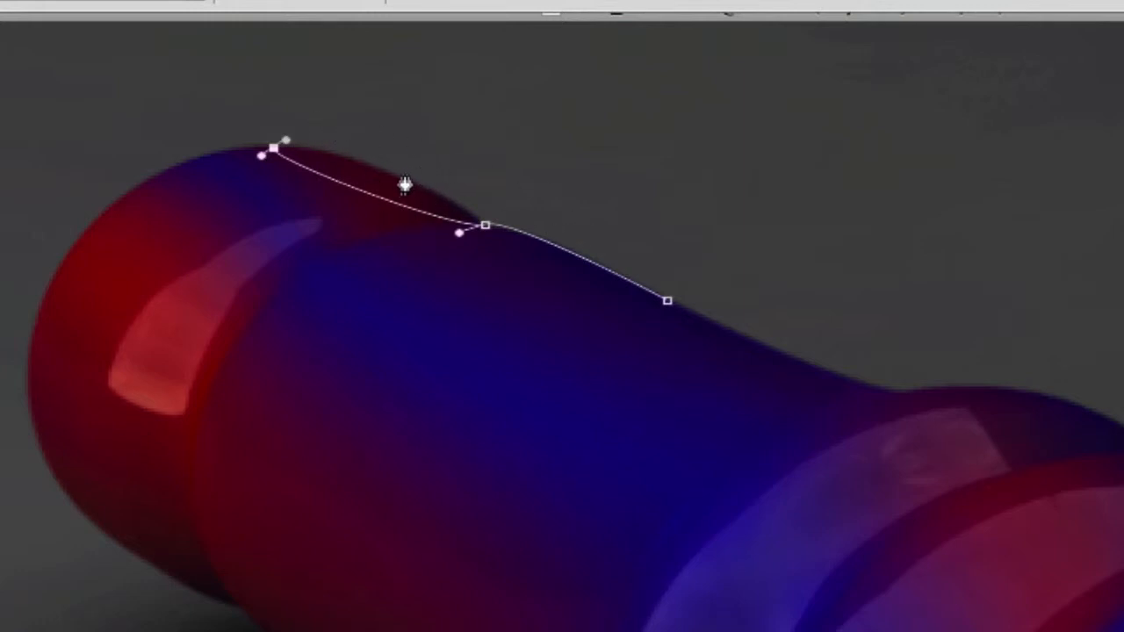
pyautogui.hotkey('ctrl', 'z')
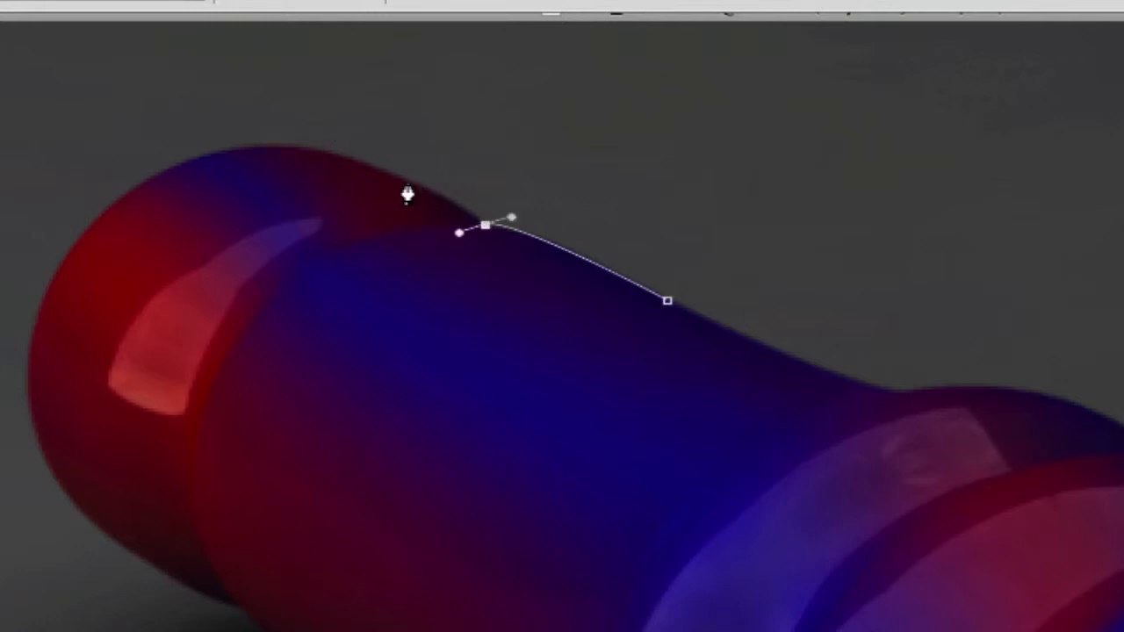
pyautogui.keyDown('alt'); pyautogui.click(486, 228); pyautogui.keyUp('alt')
pyautogui.moveTo(433, 192); pyautogui.dragTo(402, 179)
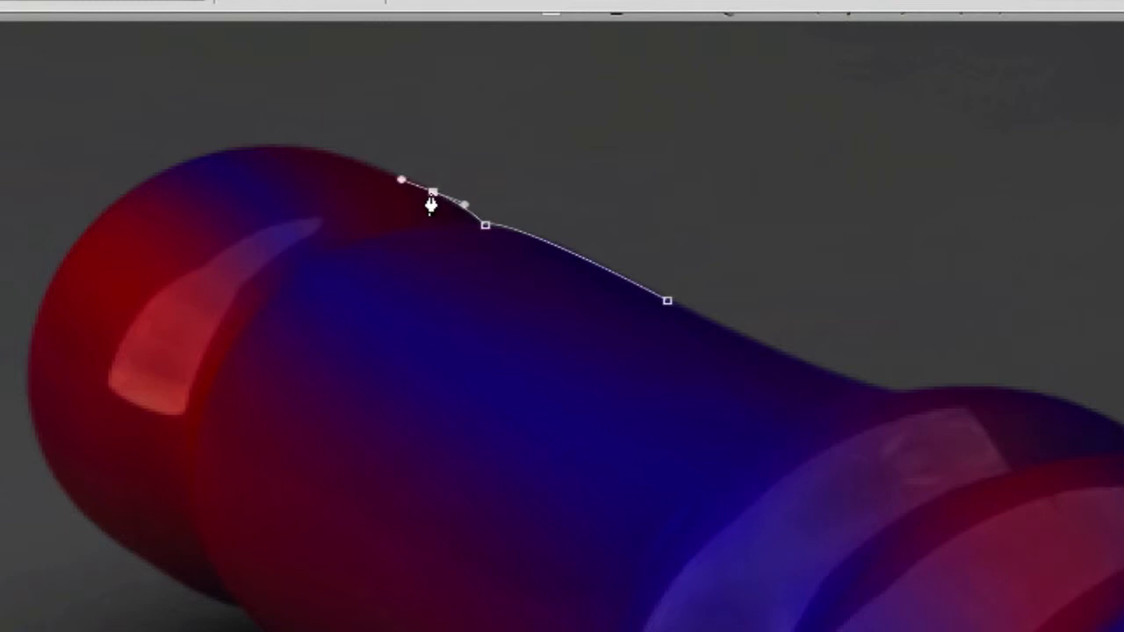
pyautogui.keyDown('alt'); pyautogui.click(433, 192); pyautogui.keyUp('alt')
pyautogui.moveTo(233, 148); pyautogui.dragTo(130, 171)
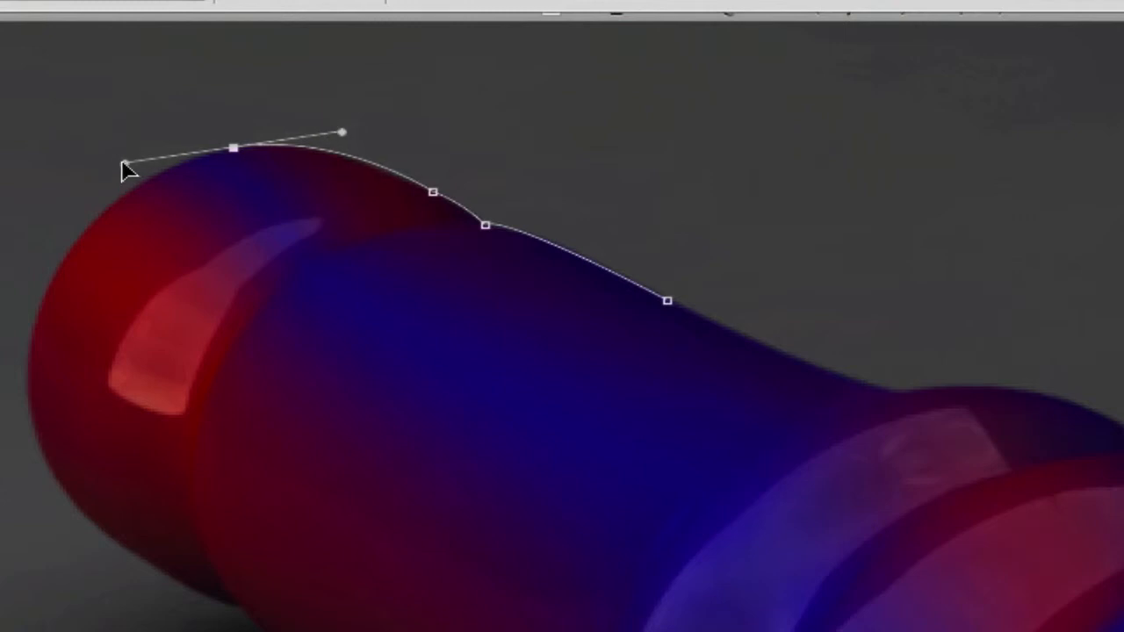
pyautogui.moveTo(123, 169)
pyautogui.mouseDown()
pyautogui.moveTo(120, 182)
pyautogui.moveTo(161, 175)
pyautogui.moveTo(131, 143)
pyautogui.moveTo(12, 163)
pyautogui.moveTo(0, 119)
pyautogui.moveTo(2, 130)
pyautogui.moveTo(134, 159)
pyautogui.moveTo(66, 159)
pyautogui.moveTo(166, 158)
pyautogui.moveTo(153, 173)
pyautogui.moveTo(207, 163)
pyautogui.moveTo(123, 156)
pyautogui.moveTo(136, 164)
pyautogui.mouseUp()
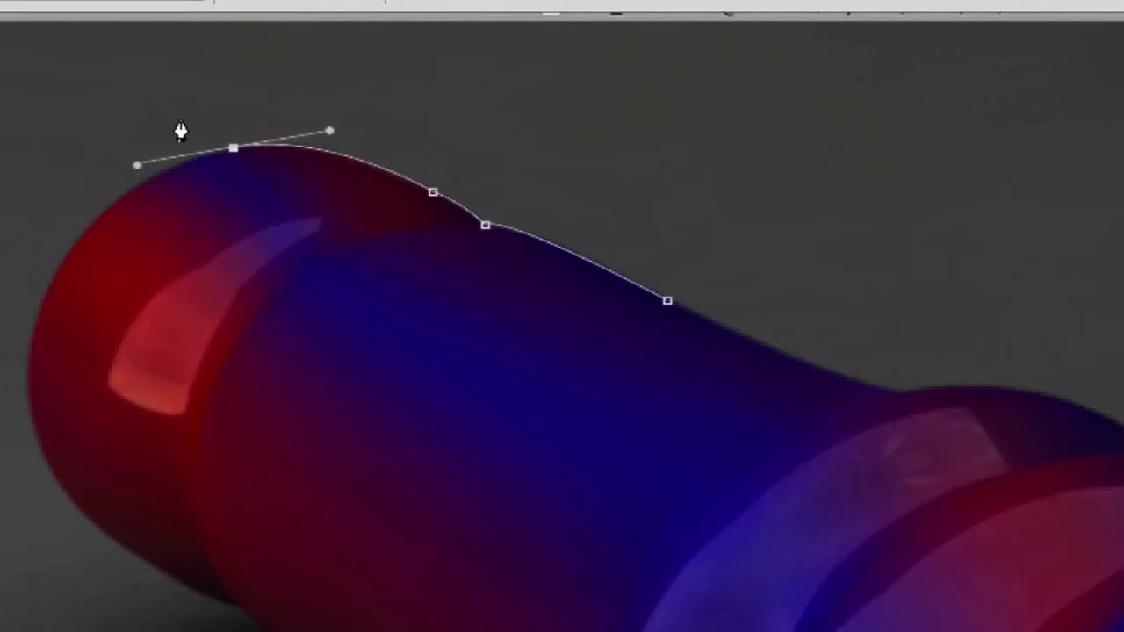
# Step: Remove the top anchor's forward handle, curve the path around the cap's upper left side, and make the new anchor's outgoing side handle-free
pyautogui.click(240, 148)
pyautogui.hotkey('ctrl', 'z')
pyautogui.click(233, 150)
pyautogui.moveTo(57, 269); pyautogui.dragTo(12, 360)
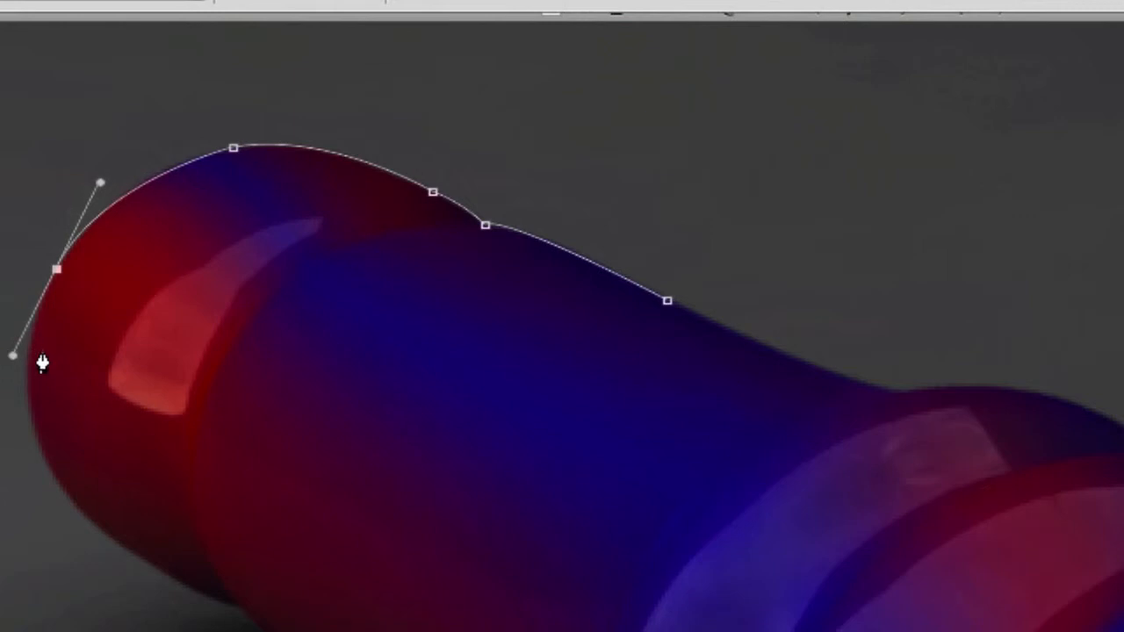
pyautogui.hotkey('ctrl', 'z')
pyautogui.moveTo(50, 288); pyautogui.dragTo(12, 409)
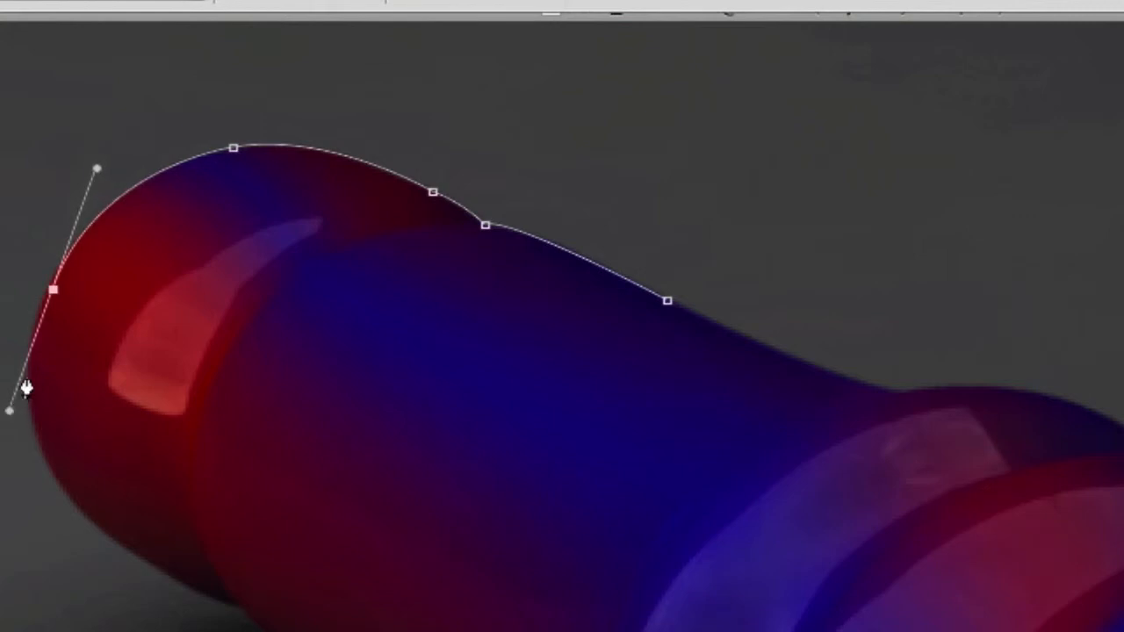
pyautogui.keyDown('alt'); pyautogui.click(55, 298); pyautogui.keyUp('alt')
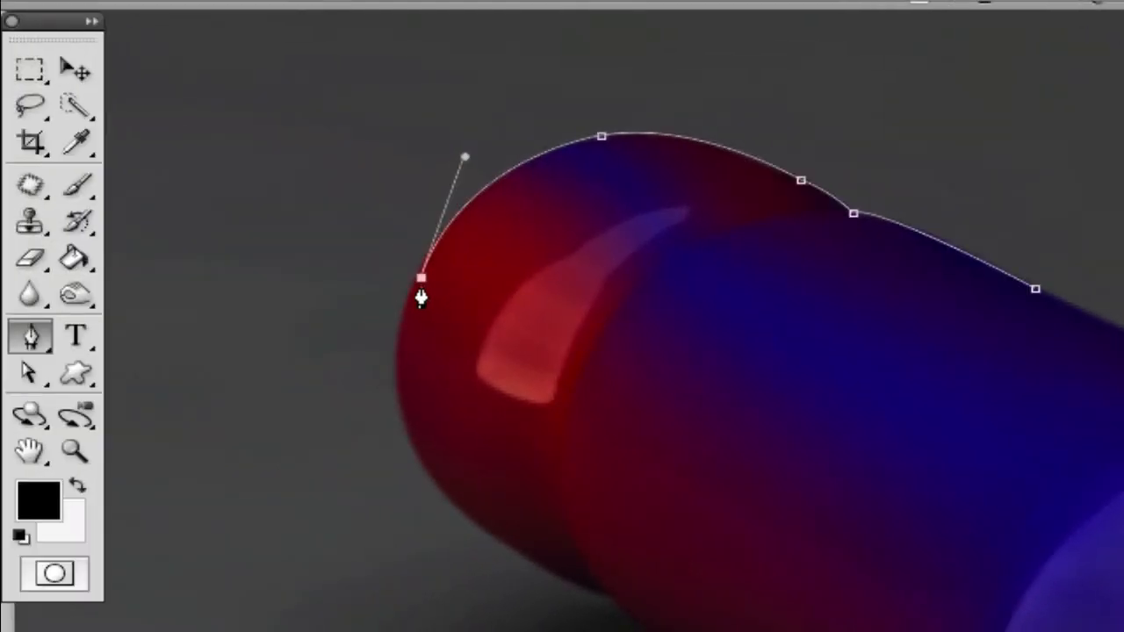
# Step: Fine-tune the last anchor and its direction handle with the Direct Selection tool so the curve follows the cap's edge
pyautogui.click(28, 375)
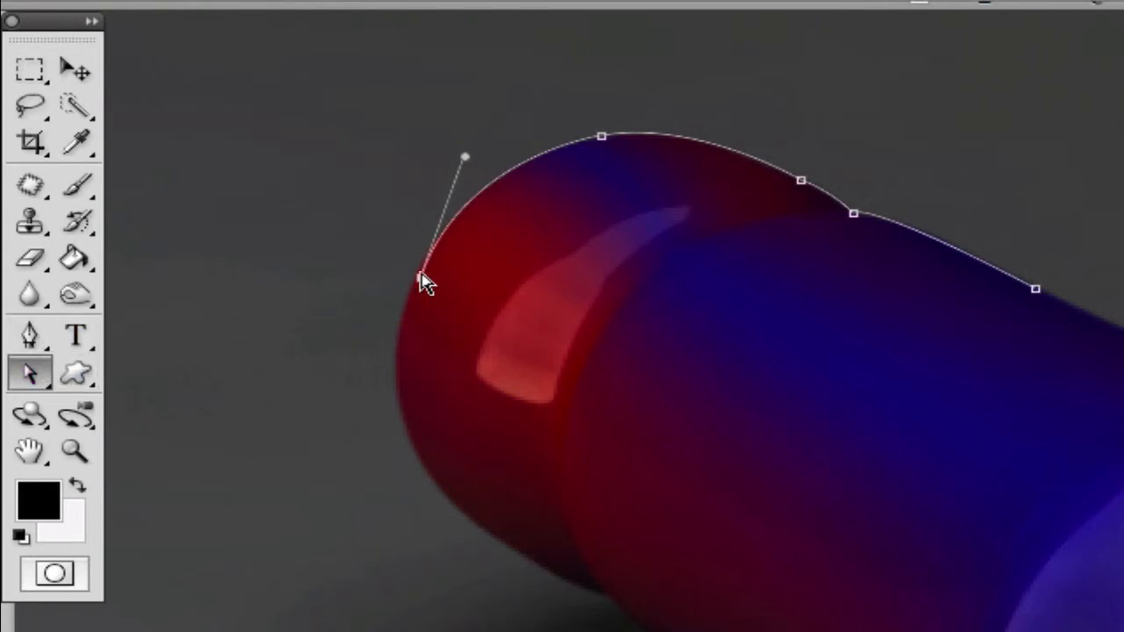
pyautogui.moveTo(419, 274)
pyautogui.mouseDown()
pyautogui.moveTo(401, 266)
pyautogui.moveTo(417, 273)
pyautogui.mouseUp()
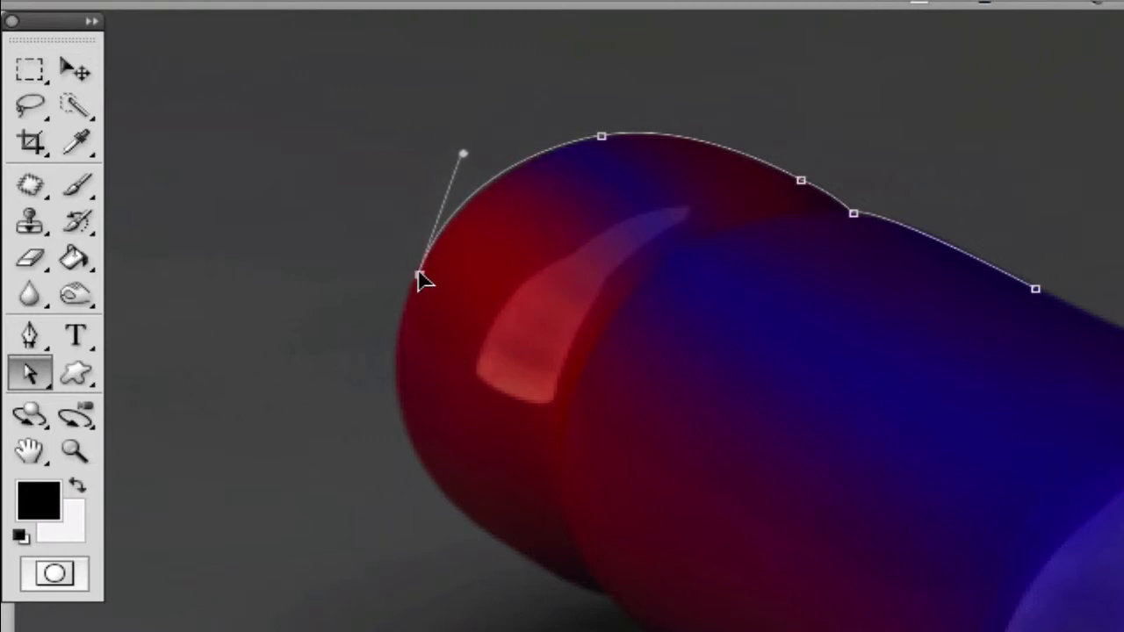
pyautogui.moveTo(419, 275)
pyautogui.mouseDown()
pyautogui.moveTo(418, 262)
pyautogui.moveTo(419, 273)
pyautogui.mouseUp()
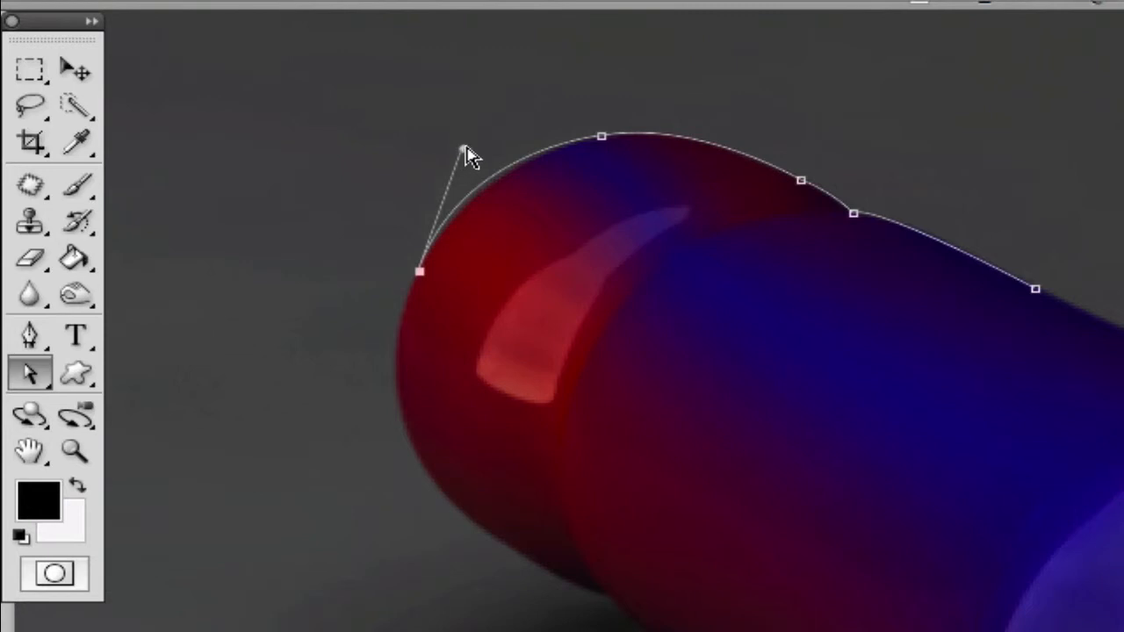
pyautogui.moveTo(464, 148); pyautogui.dragTo(466, 156)
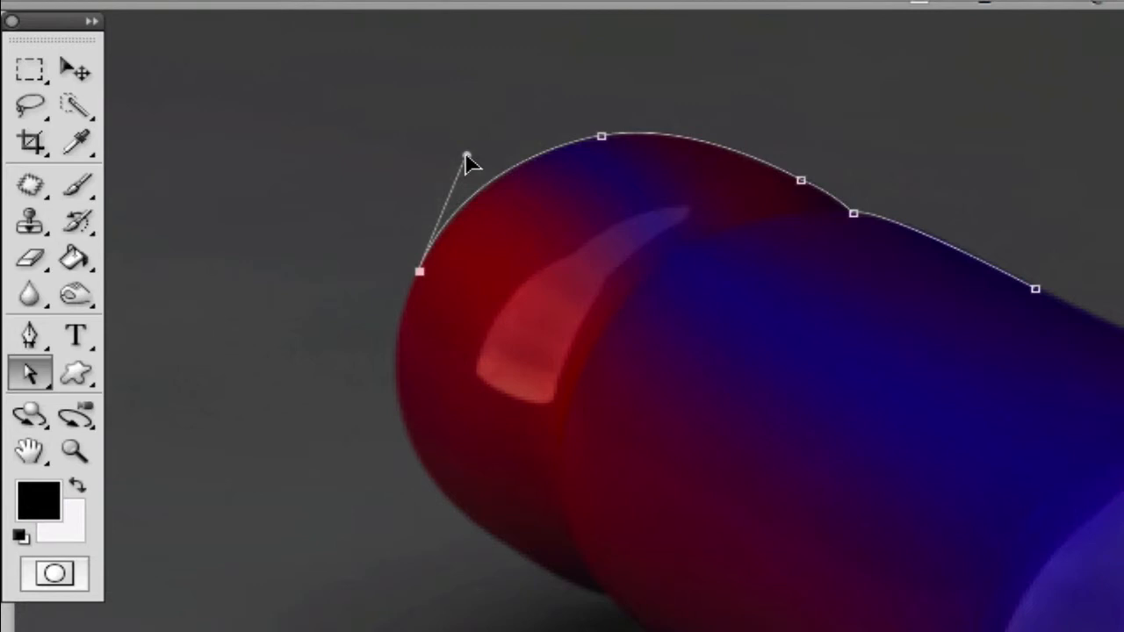
# Step: Continue the Pen path around the cap's far left and lower left edges with two curved segments, removing the forward handle between them
pyautogui.click(29, 337)
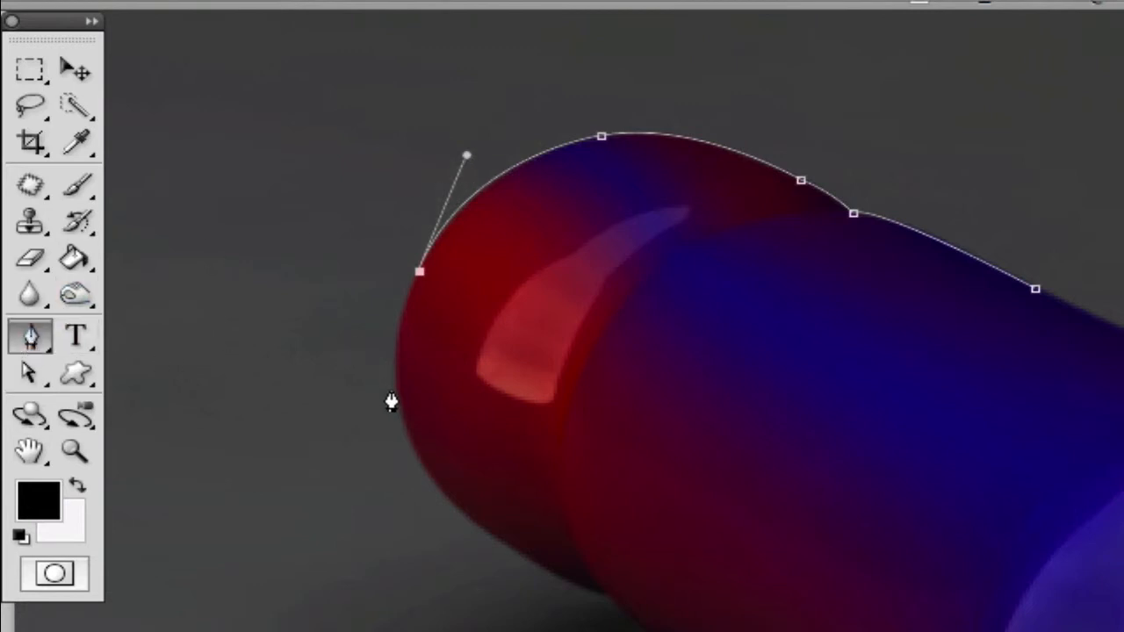
pyautogui.moveTo(396, 404); pyautogui.dragTo(409, 494)
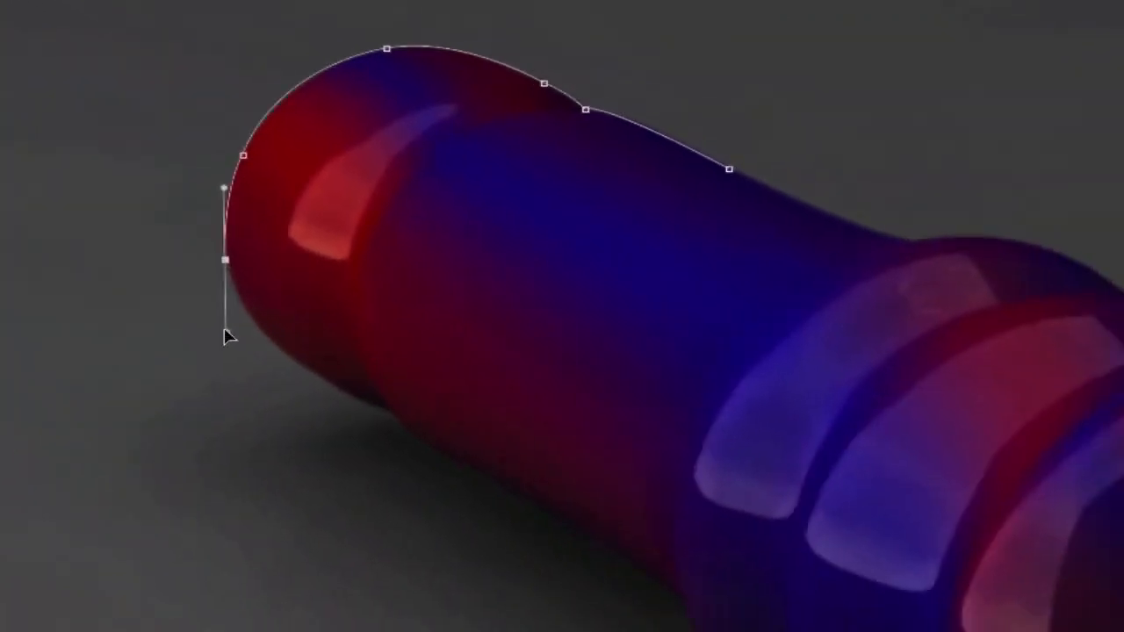
pyautogui.moveTo(231, 334); pyautogui.dragTo(227, 339)
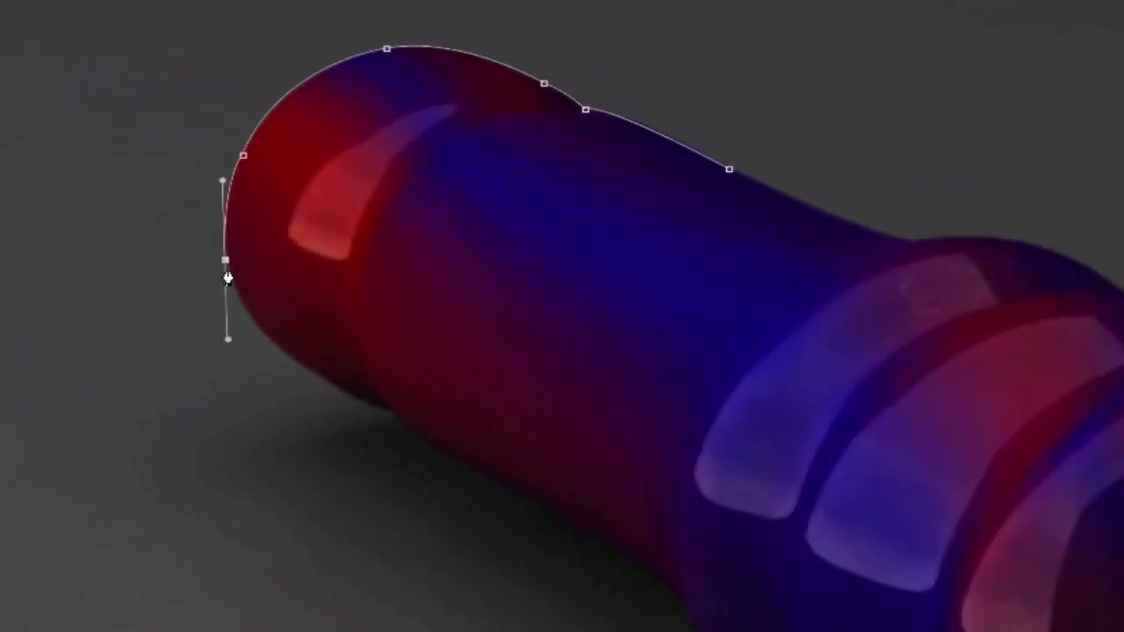
pyautogui.click(226, 263)
pyautogui.moveTo(322, 379); pyautogui.dragTo(416, 434)
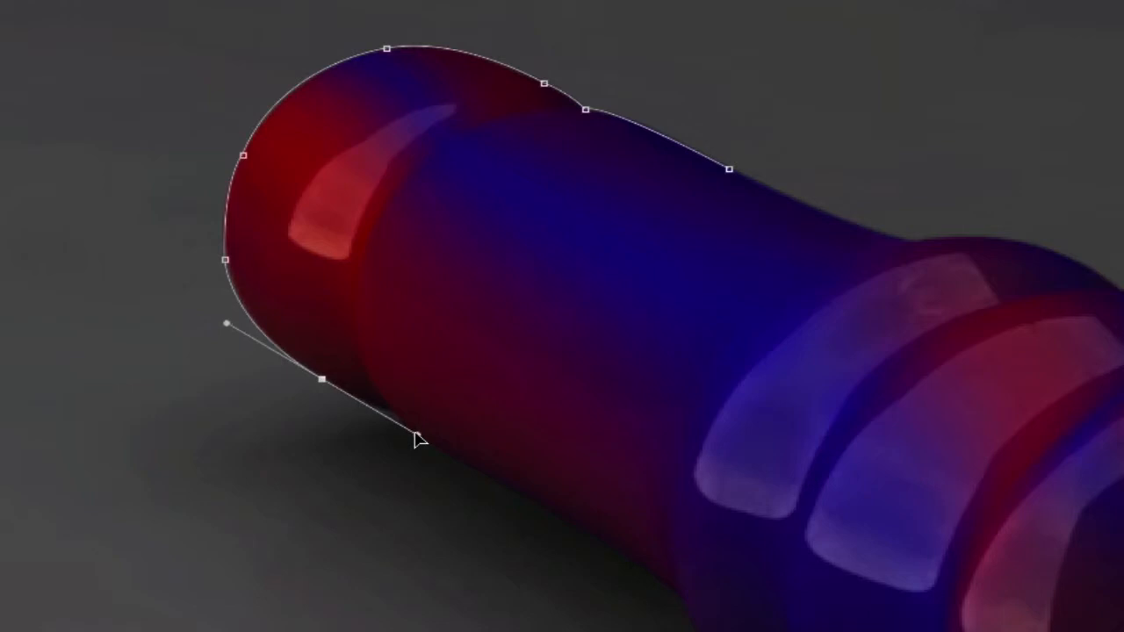
# Step: Extend the path with short curved segments through the lower notch between the cap and the body's bottom edge
pyautogui.click(321, 382)
pyautogui.moveTo(389, 415); pyautogui.dragTo(410, 425)
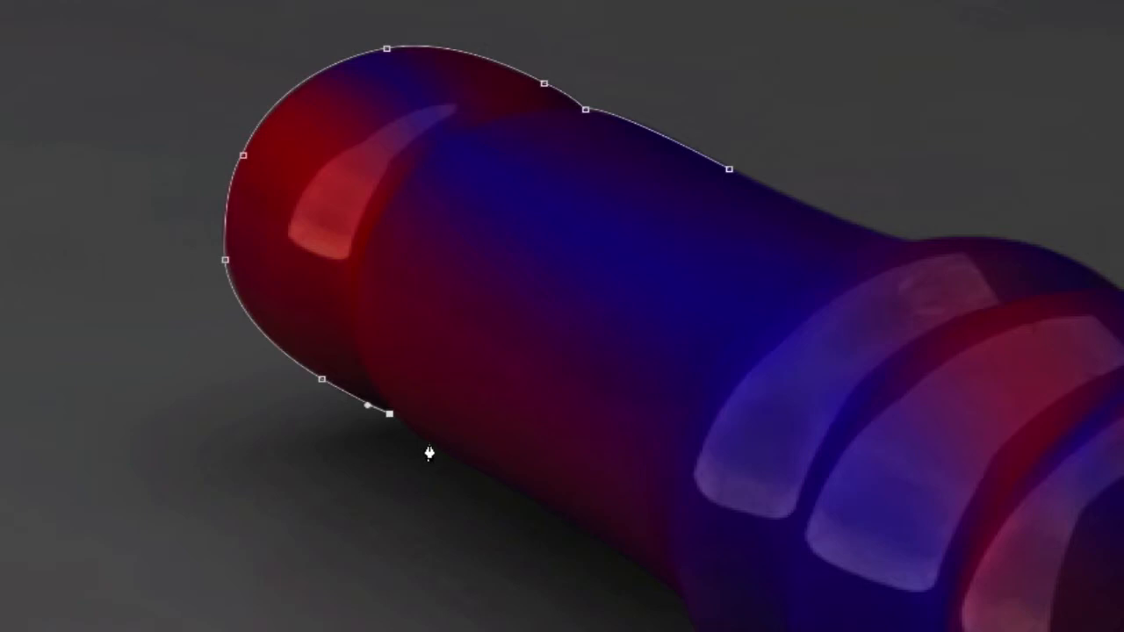
pyautogui.moveTo(431, 448); pyautogui.dragTo(458, 461)
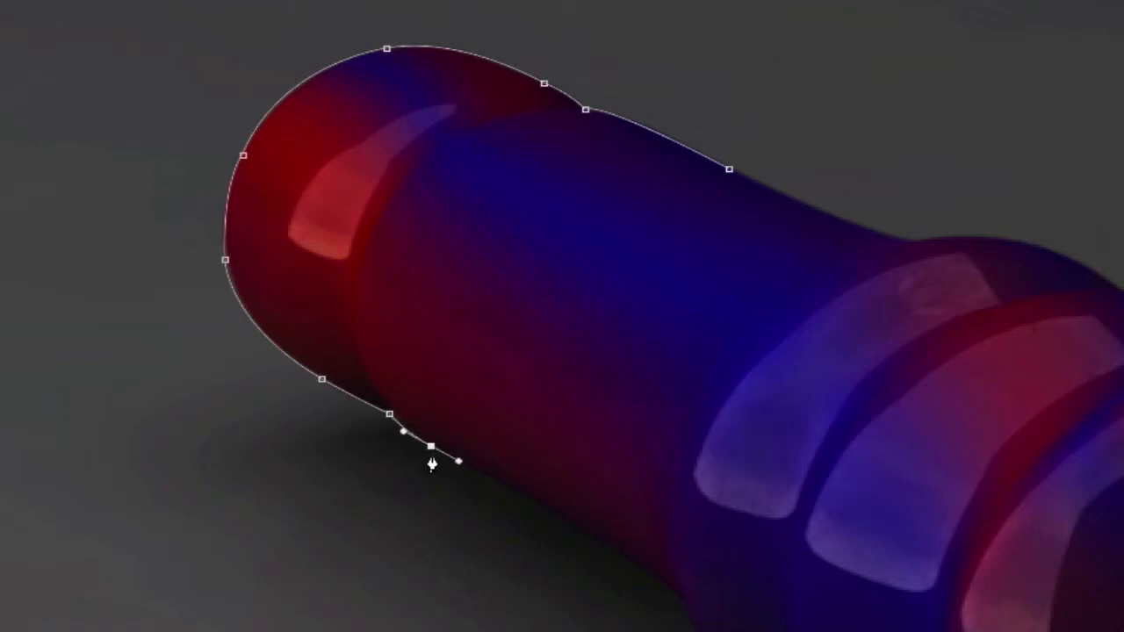